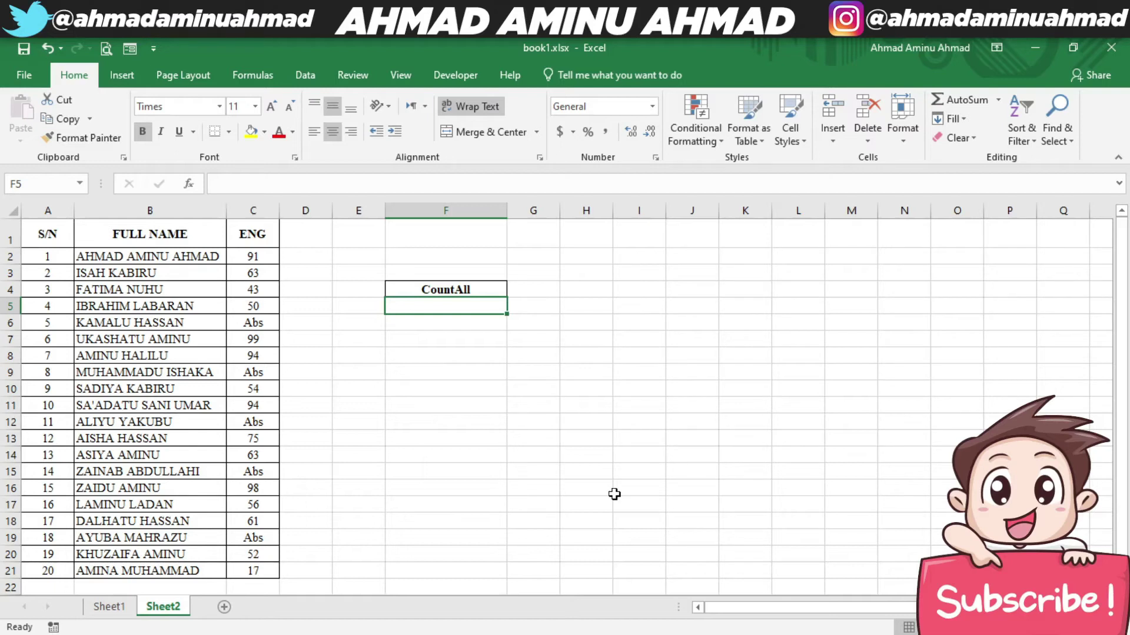
Enter =COUNTA(C2:C21) in F5 to count the ENG entries, returning 20 including the Abs entries
text(=)
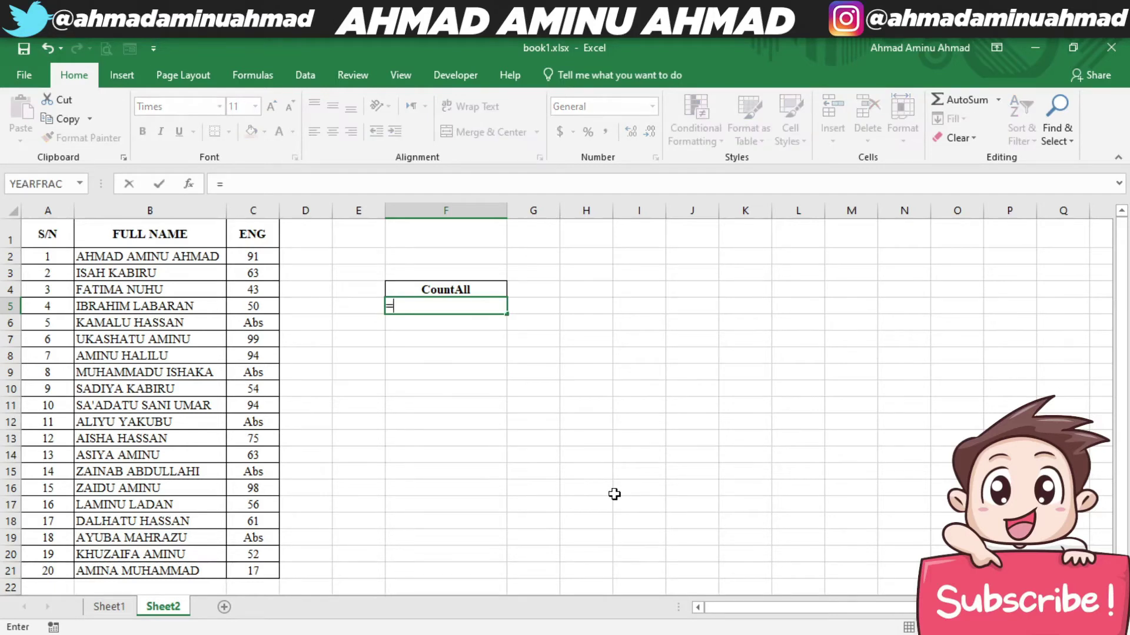
text(counta)
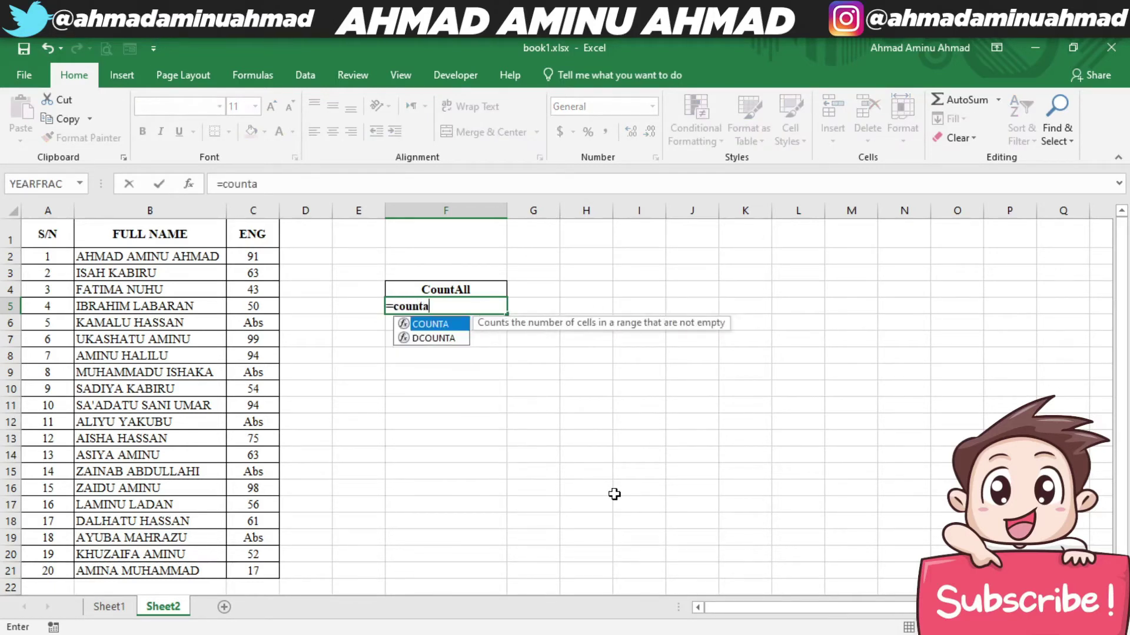
key(Tab)
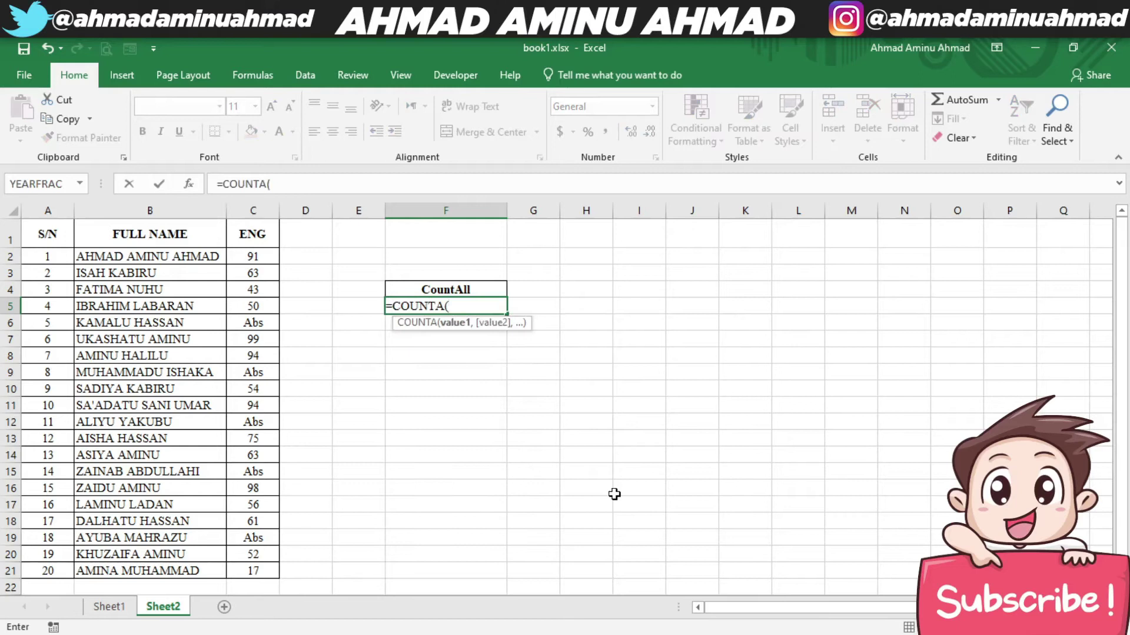
drag(254, 258, 253, 571)
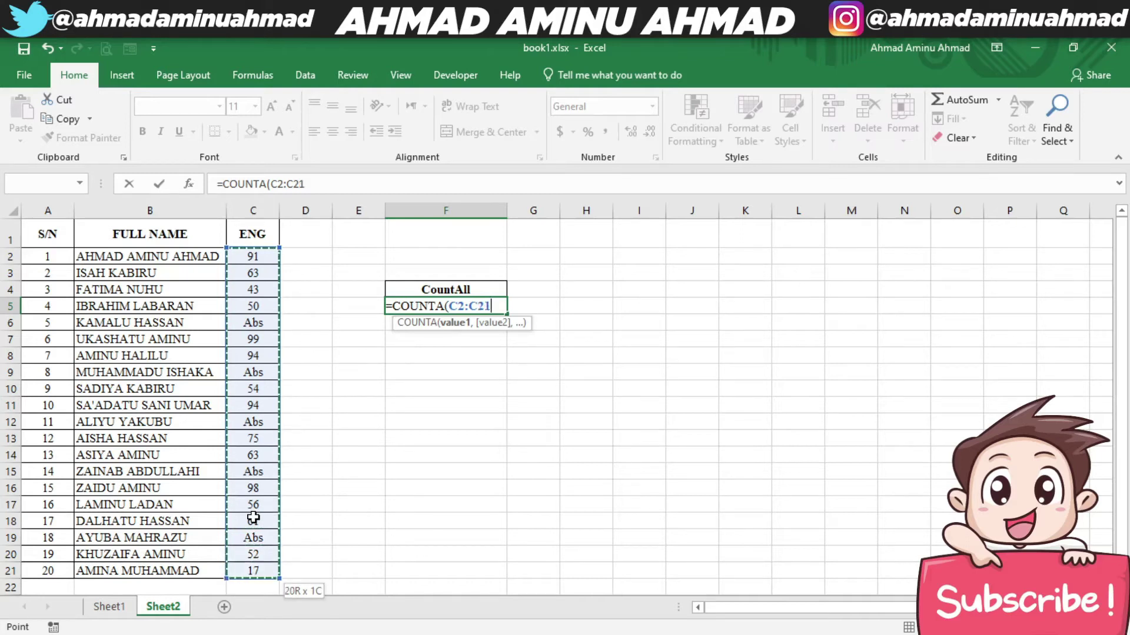
text())
key(ctrl+Return)
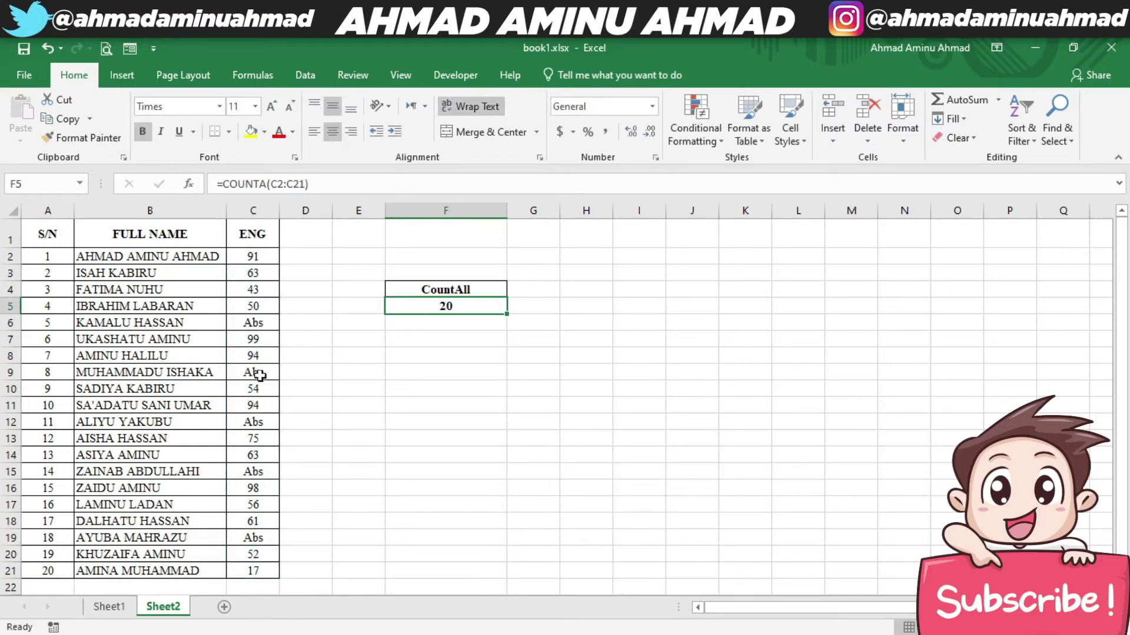
click(253, 322)
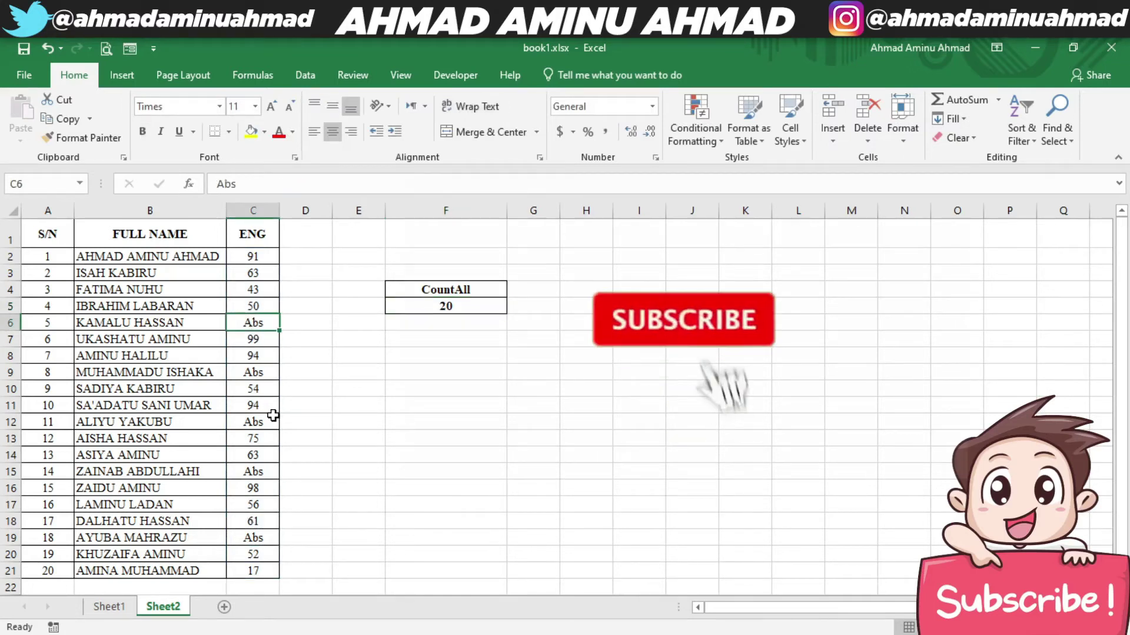
key(Down)
key(Down)
key(Down)
key(Down)
key(Down)
key(Down)
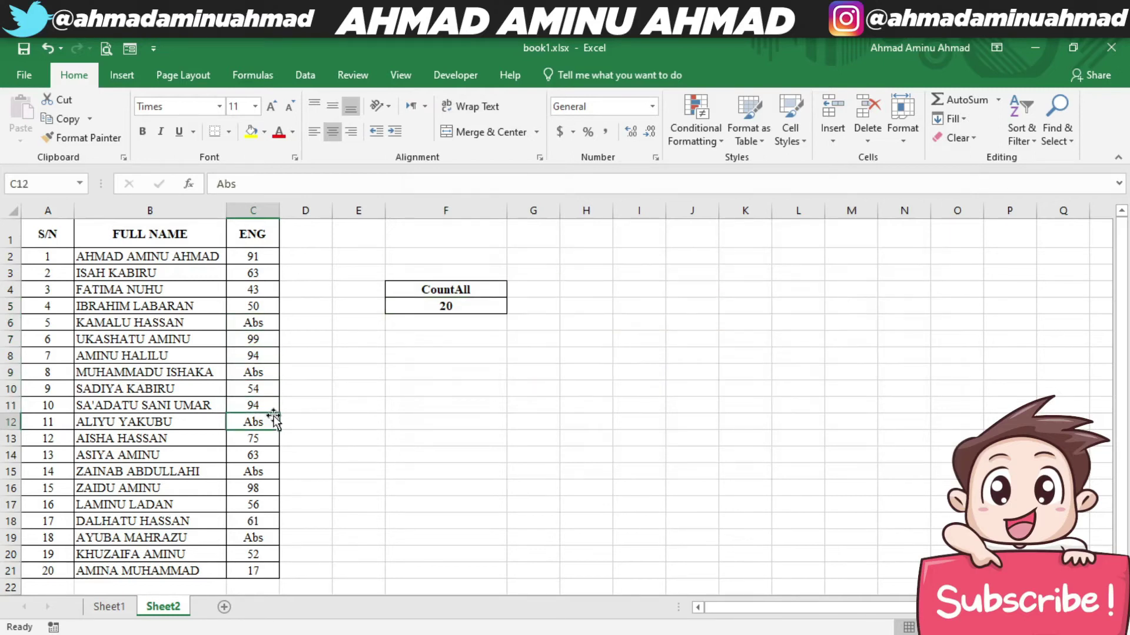
key(Down)
key(Down)
key(Down)
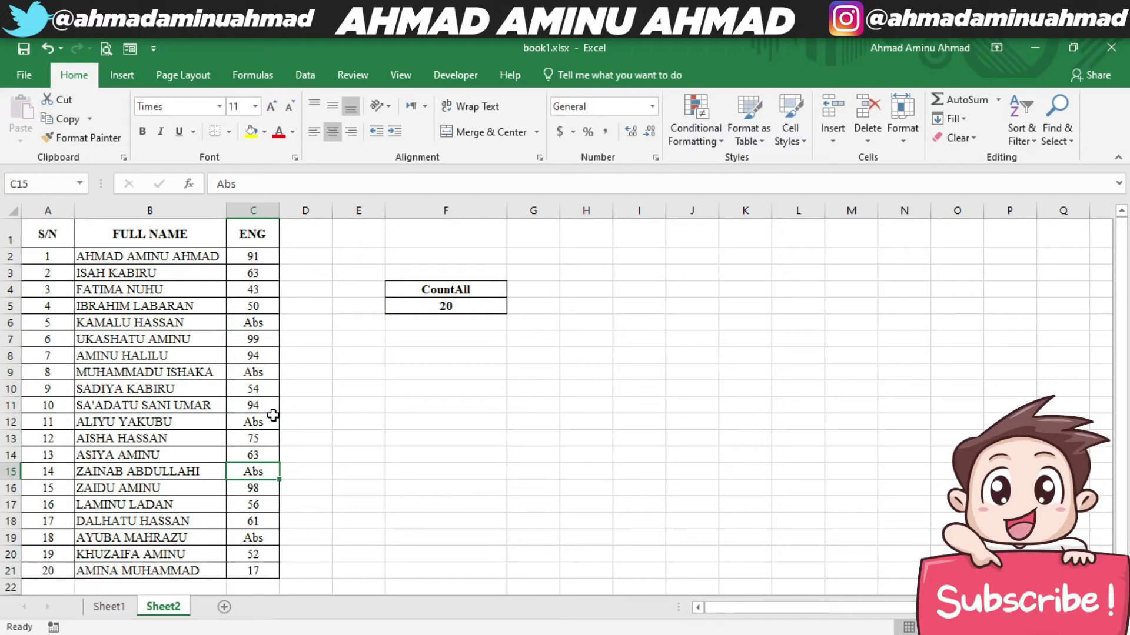
key(Up)
key(Up)
key(Up)
key(Up)
key(Up)
key(Up)
key(Up)
key(Up)
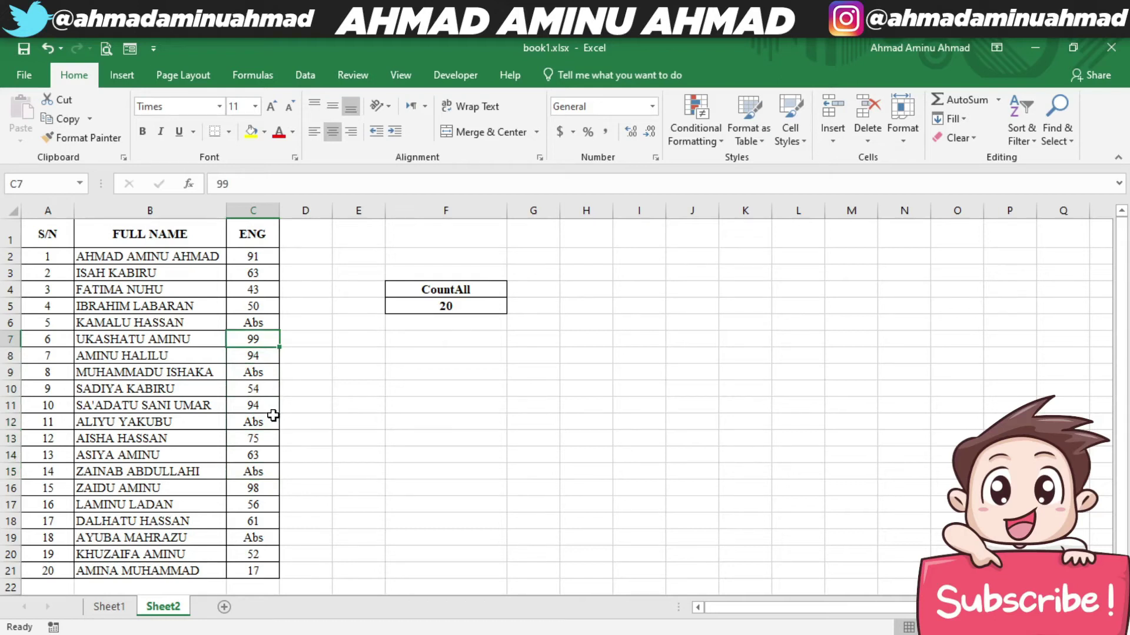
click(457, 305)
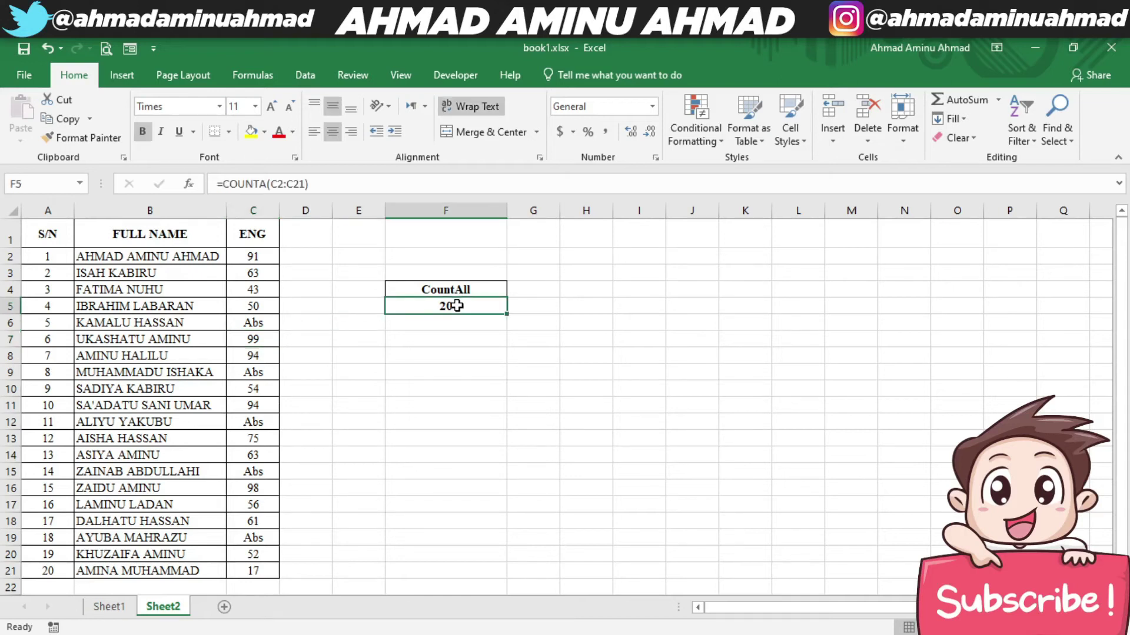
Clear the formula from F5 and delete the ENG values in C6, C12 and C18, ending back on F5
key(Delete)
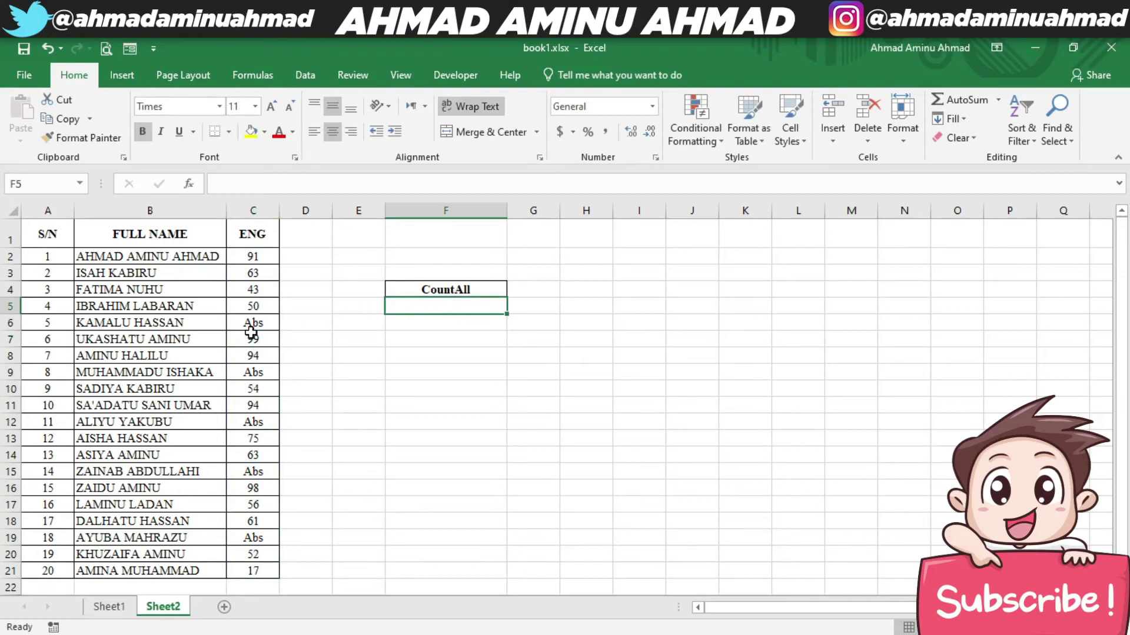
click(252, 335)
click(252, 329)
click(252, 334)
key(Down)
key(Down)
key(Down)
key(Down)
key(Delete)
key(Down)
key(Down)
key(Down)
key(Down)
key(Down)
key(Down)
key(Delete)
key(Down)
key(Up)
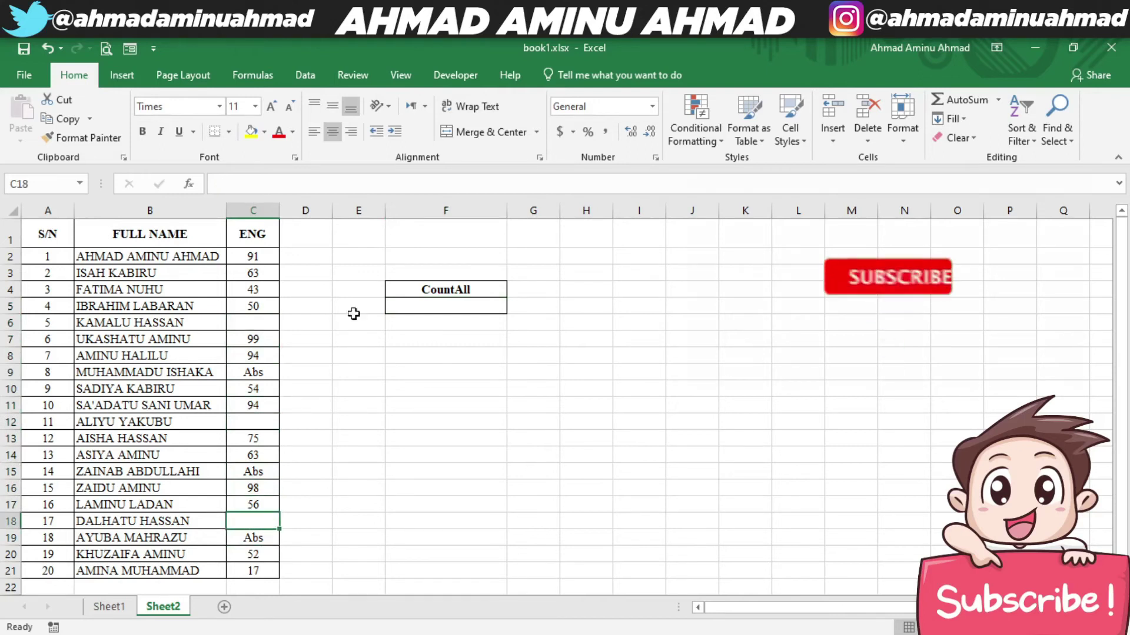
click(477, 306)
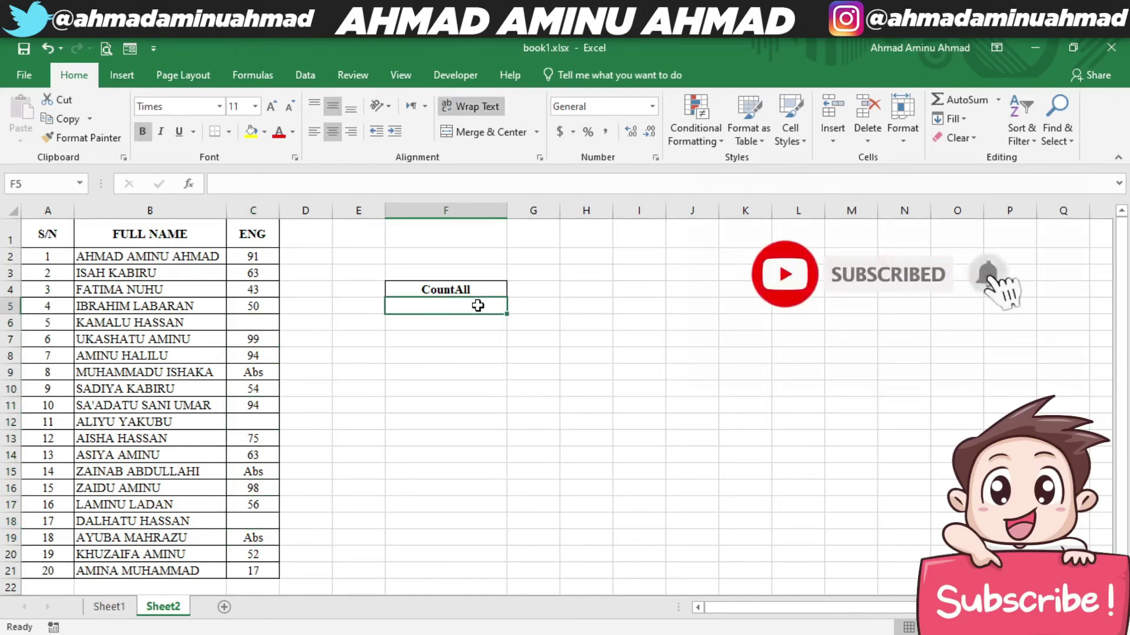
Re-enter =COUNTA(C2:C21) in F5, which now returns 17 non-empty ENG scores
text(=counta)
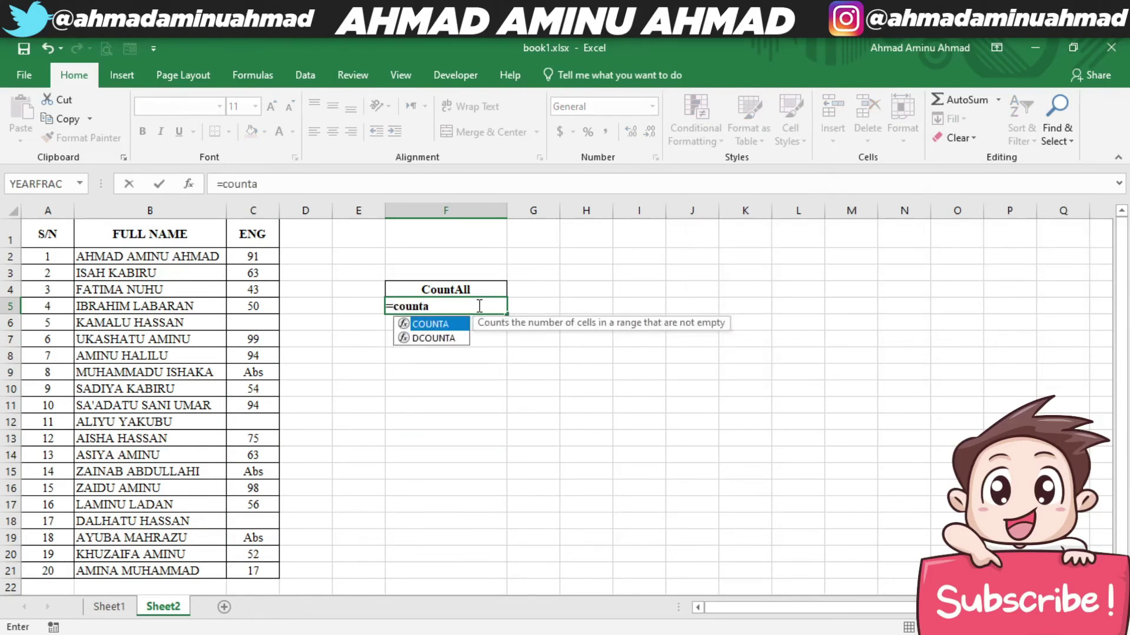
key(Tab)
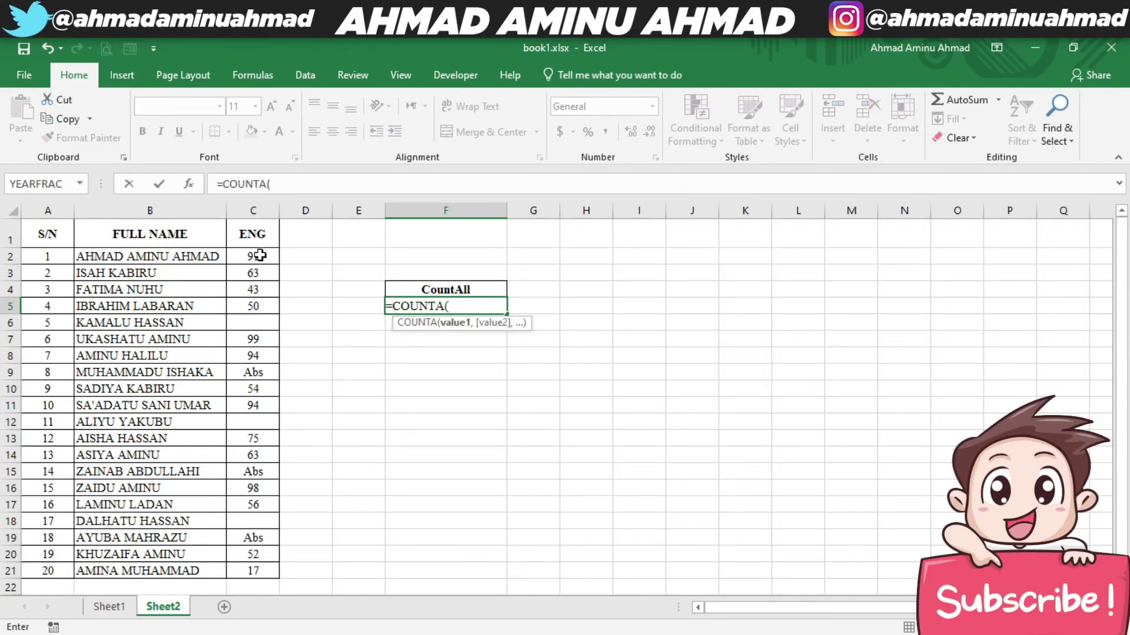
drag(259, 255, 260, 563)
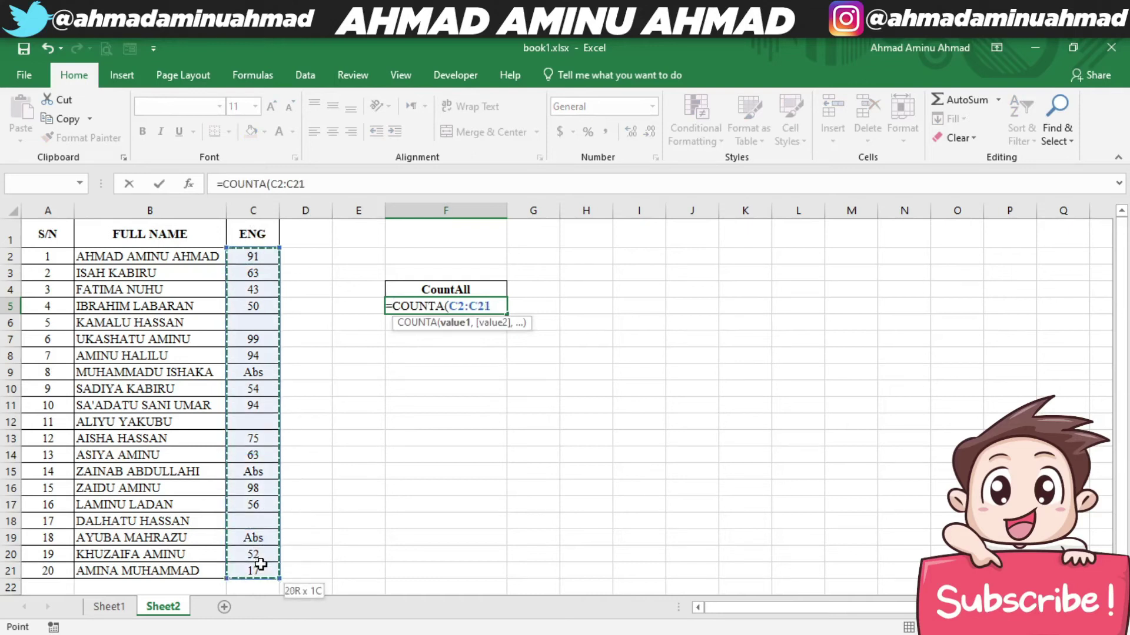
key(ctrl+Return)
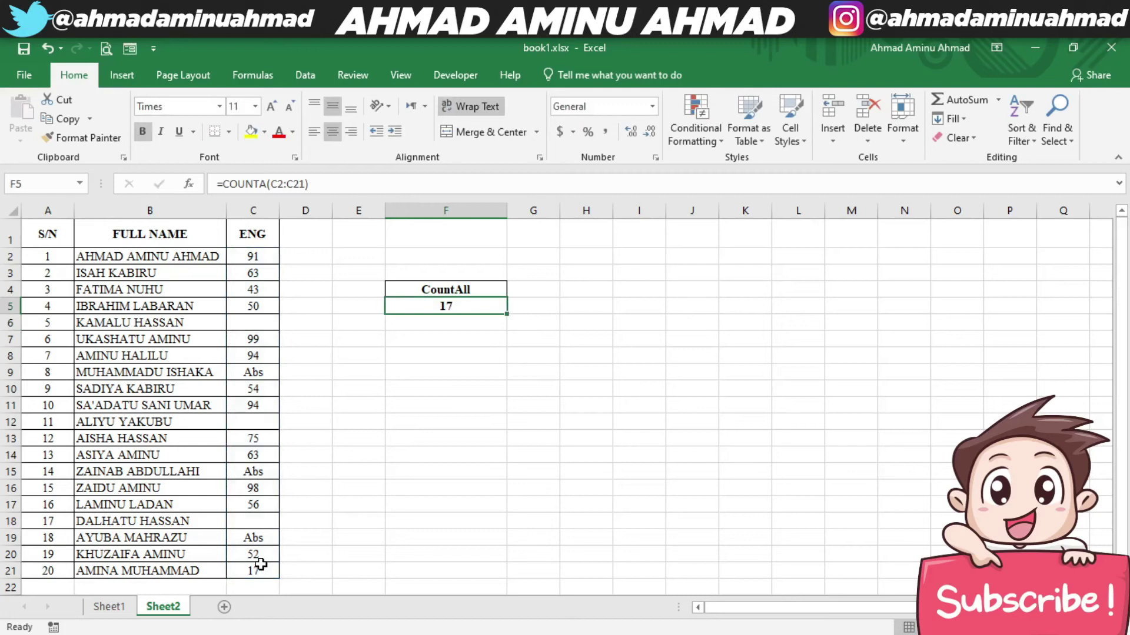
click(247, 325)
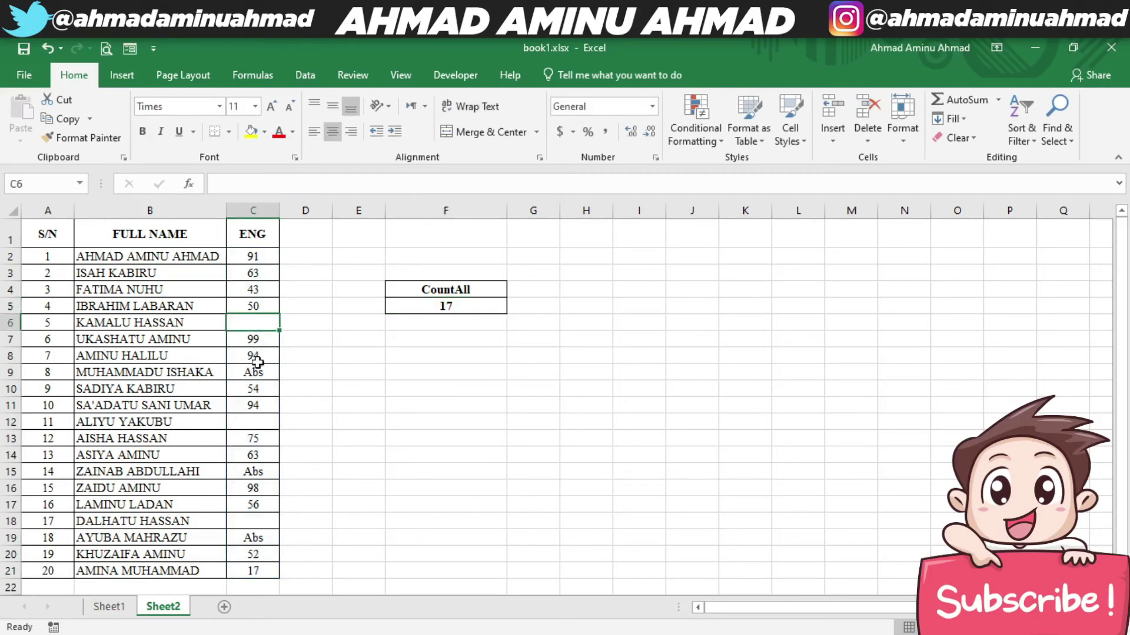
click(259, 421)
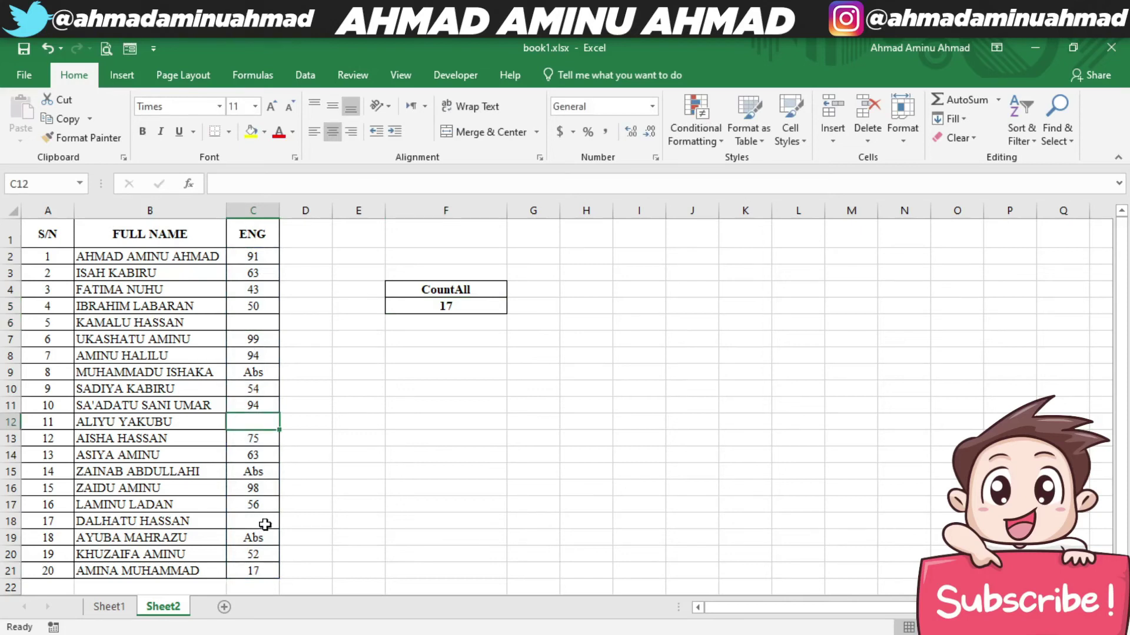
click(473, 304)
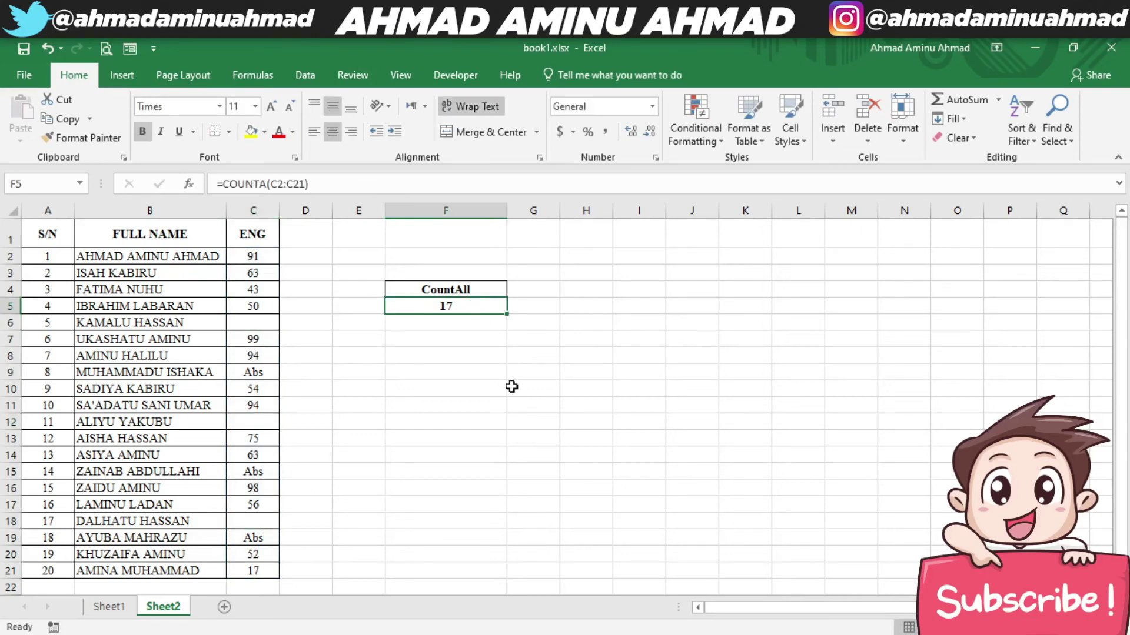